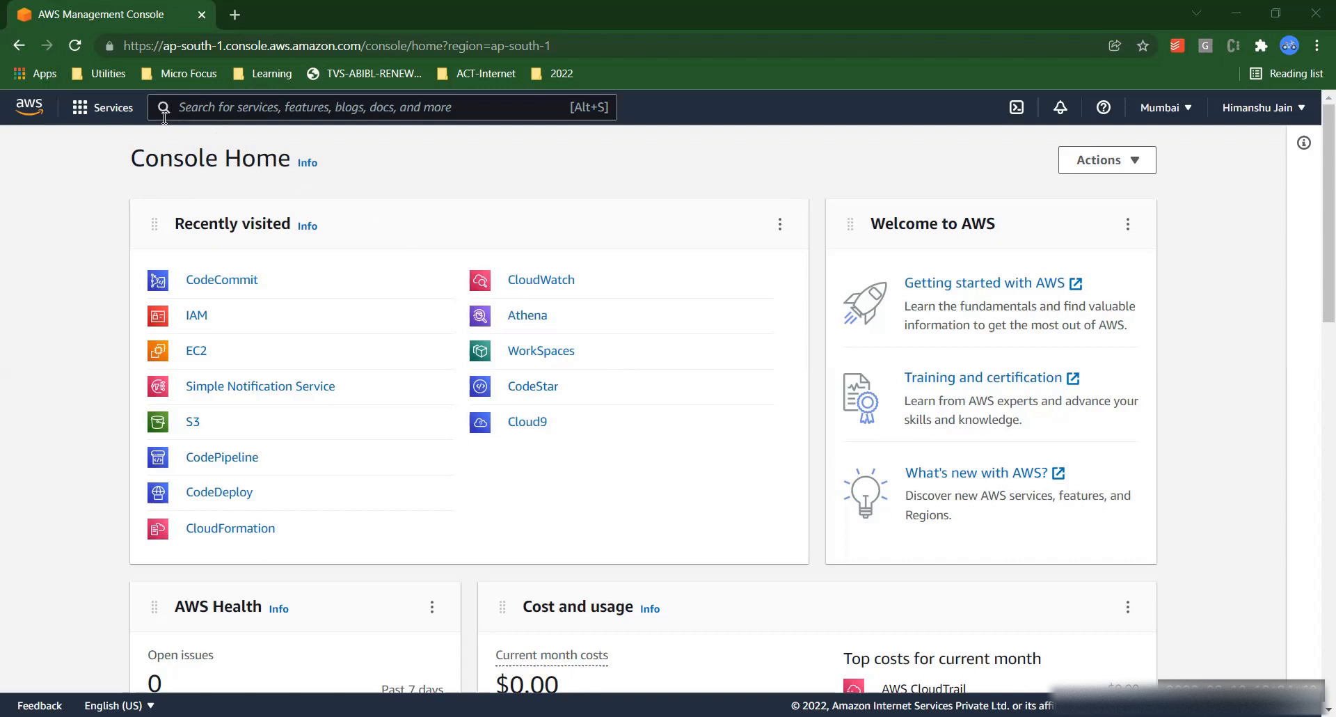
Step: Search the AWS services for "s3" and open the S3 service
left_click(234, 111)
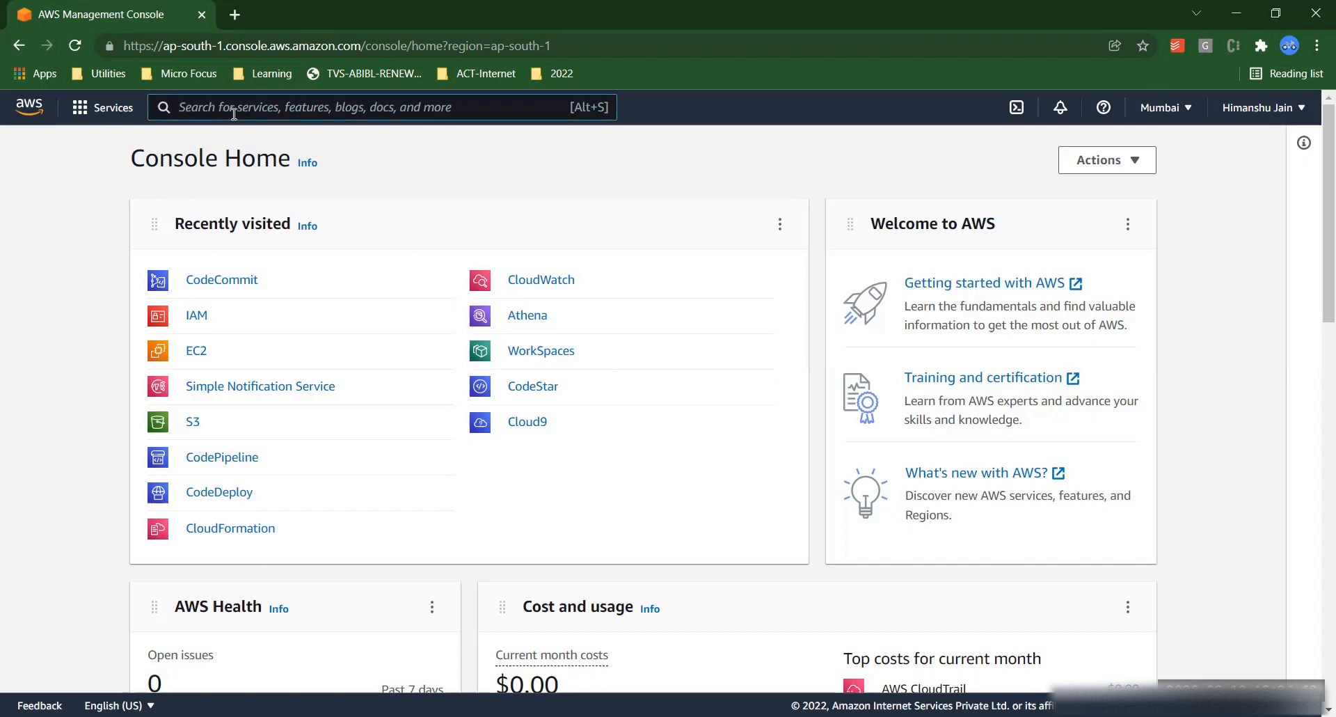
type("s3")
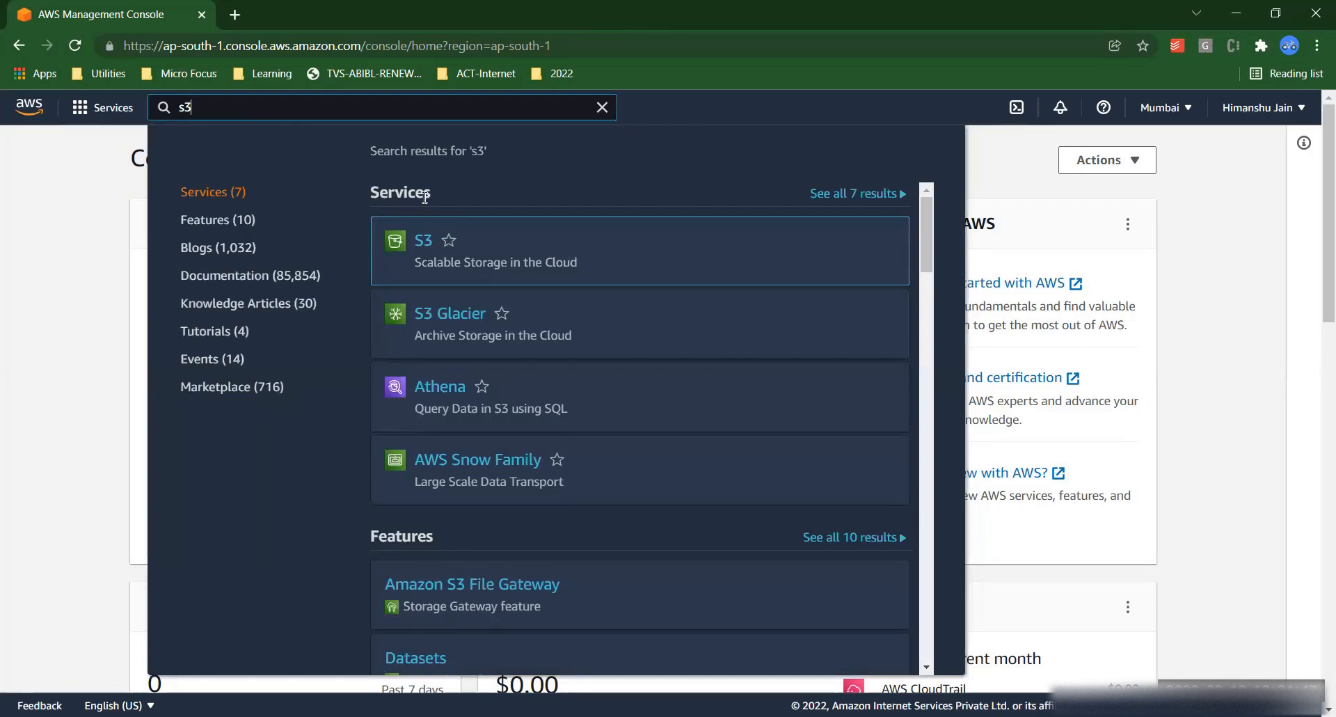
mouse_move(421, 243)
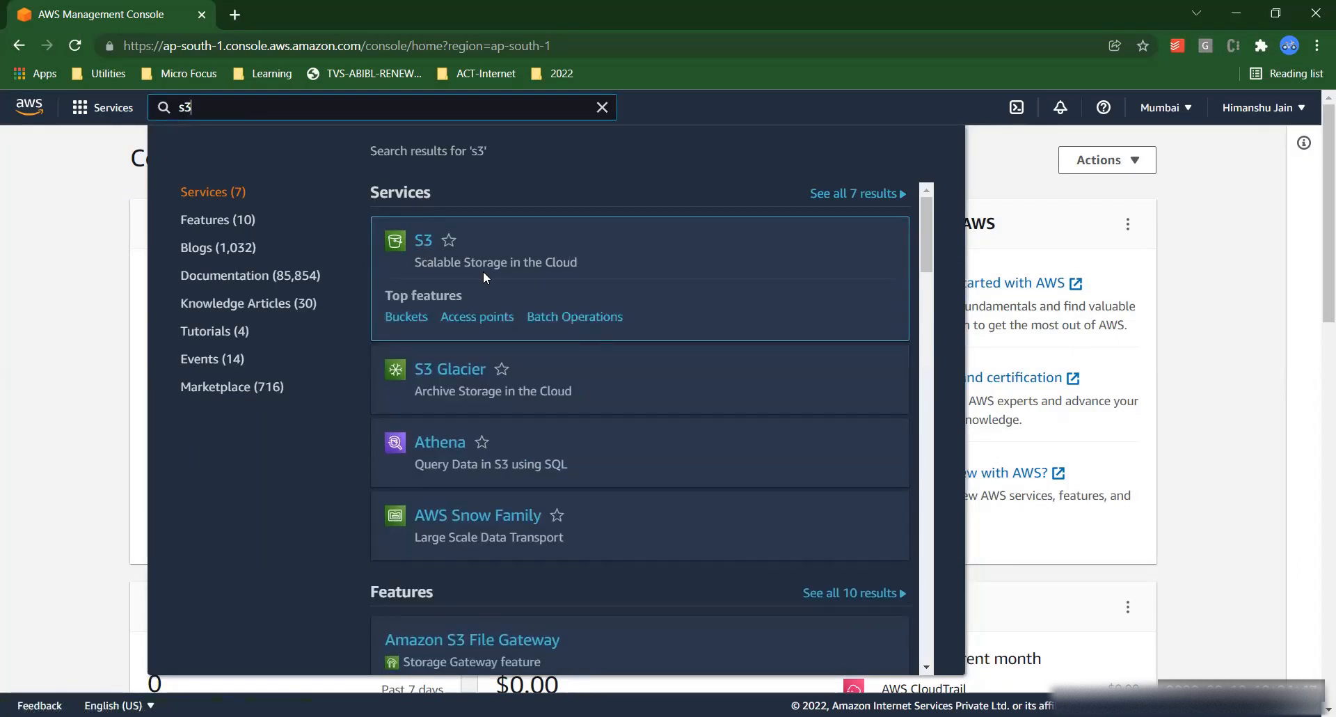
left_click(423, 241)
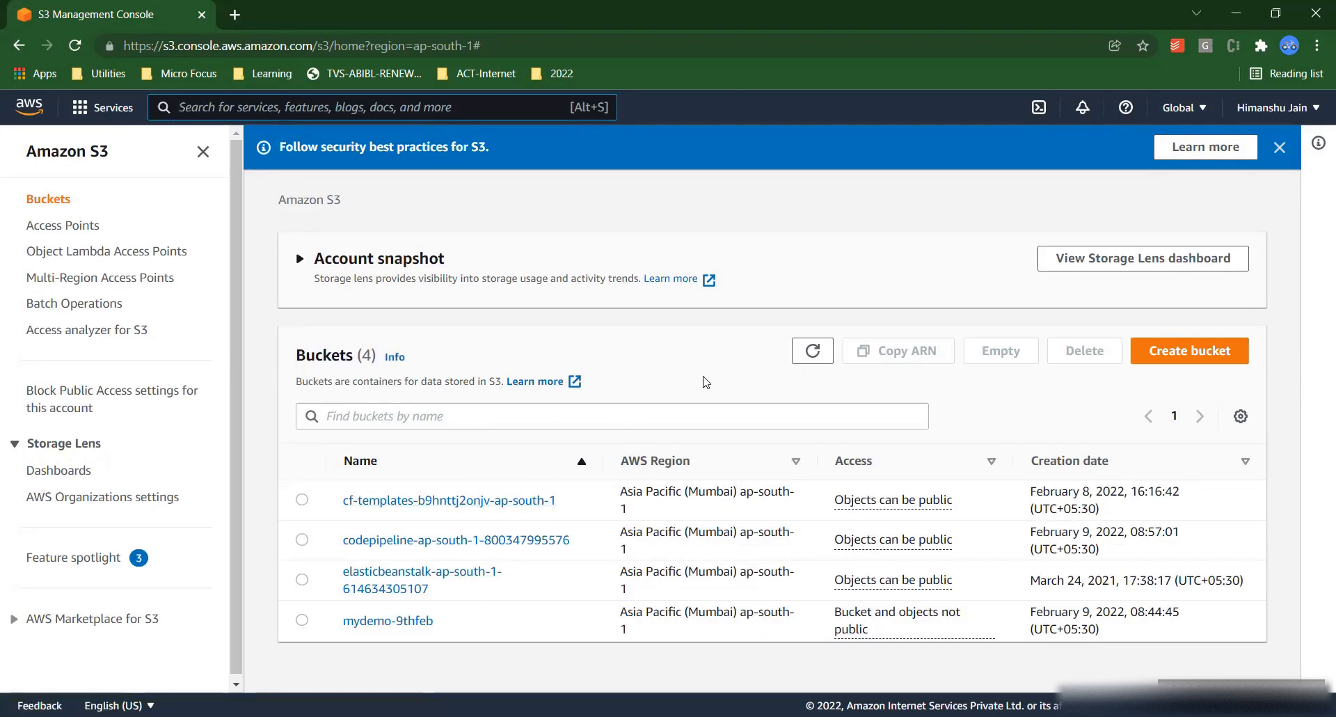
Step: Start creating a new S3 bucket and name it mysamplbucket
left_click(1195, 362)
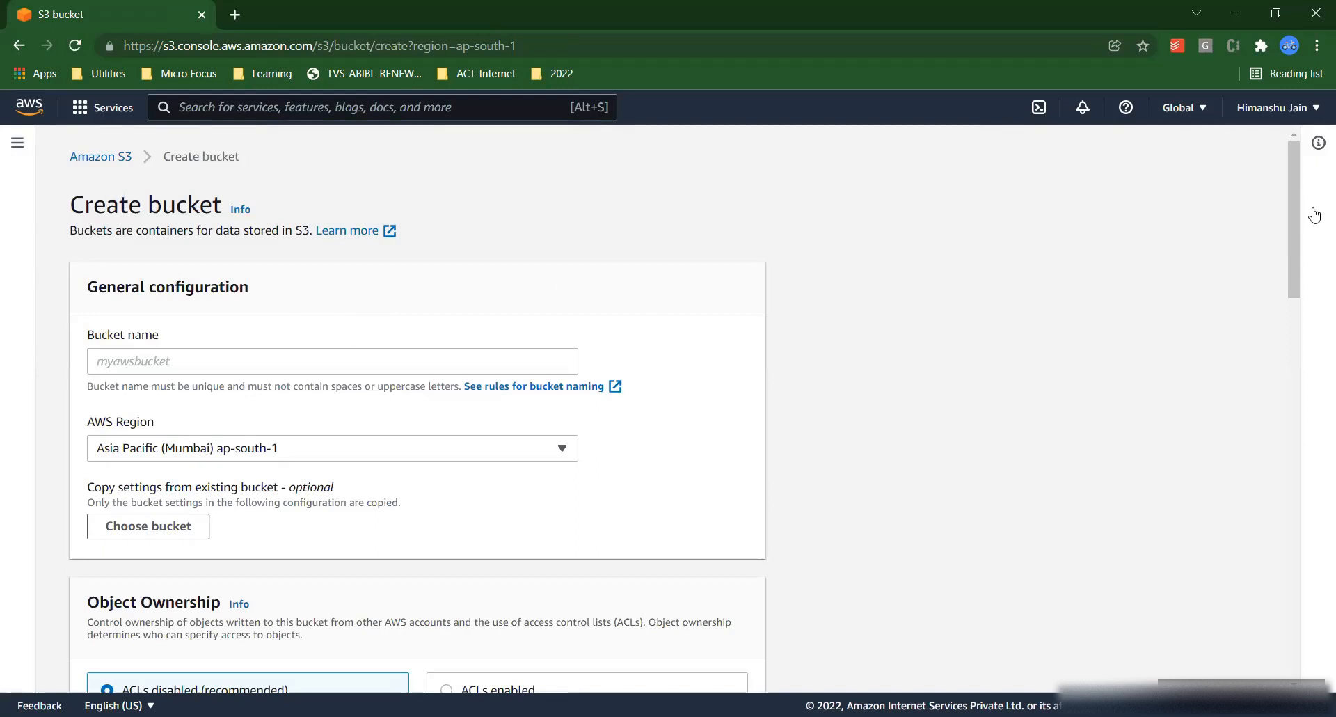
left_click_drag(1294, 210, 1304, 252)
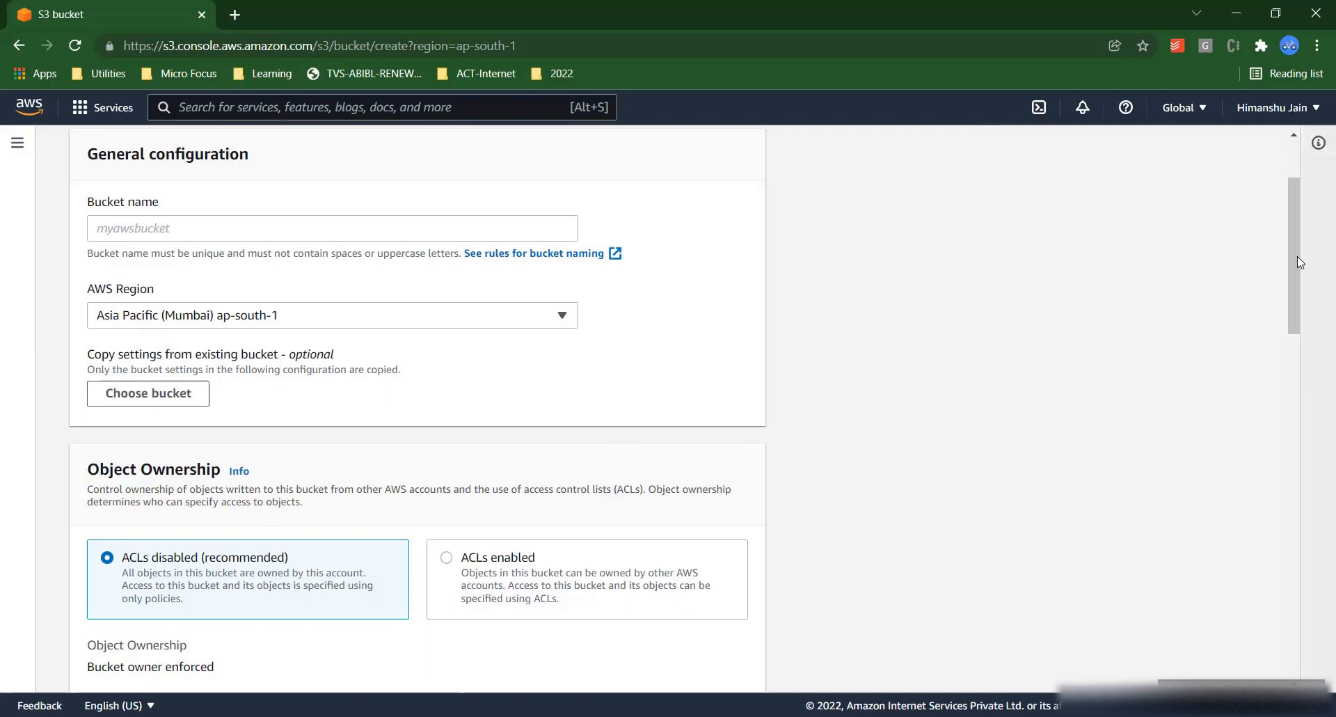
left_click_drag(1293, 280, 1311, 410)
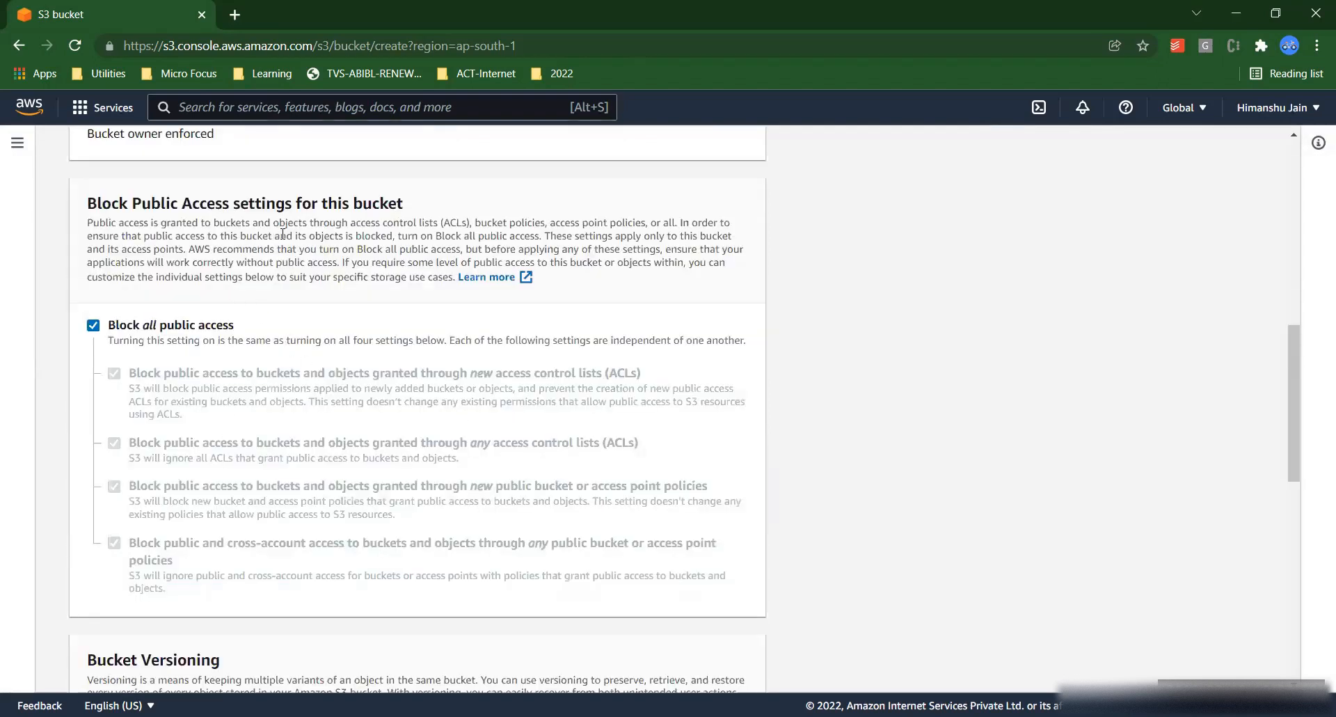
left_click_drag(1294, 360, 1297, 156)
scroll(1299, 429, "down", 1)
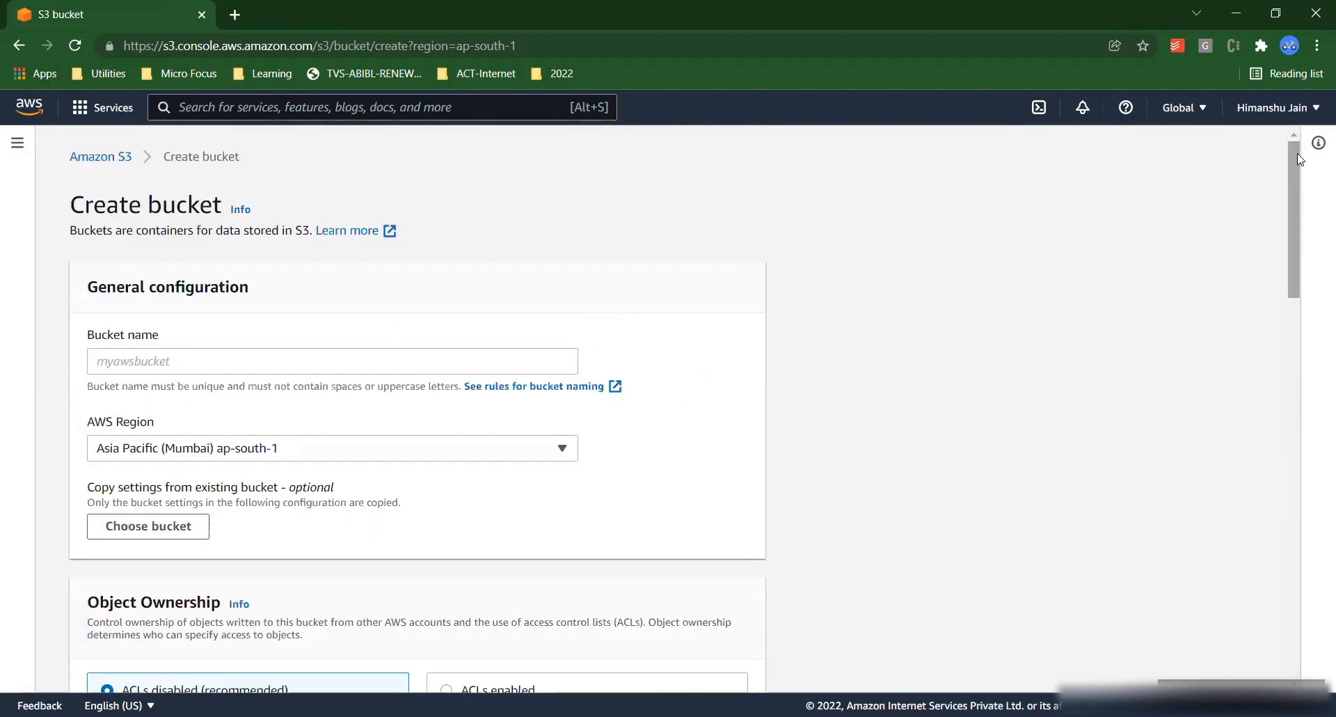
left_click(320, 361)
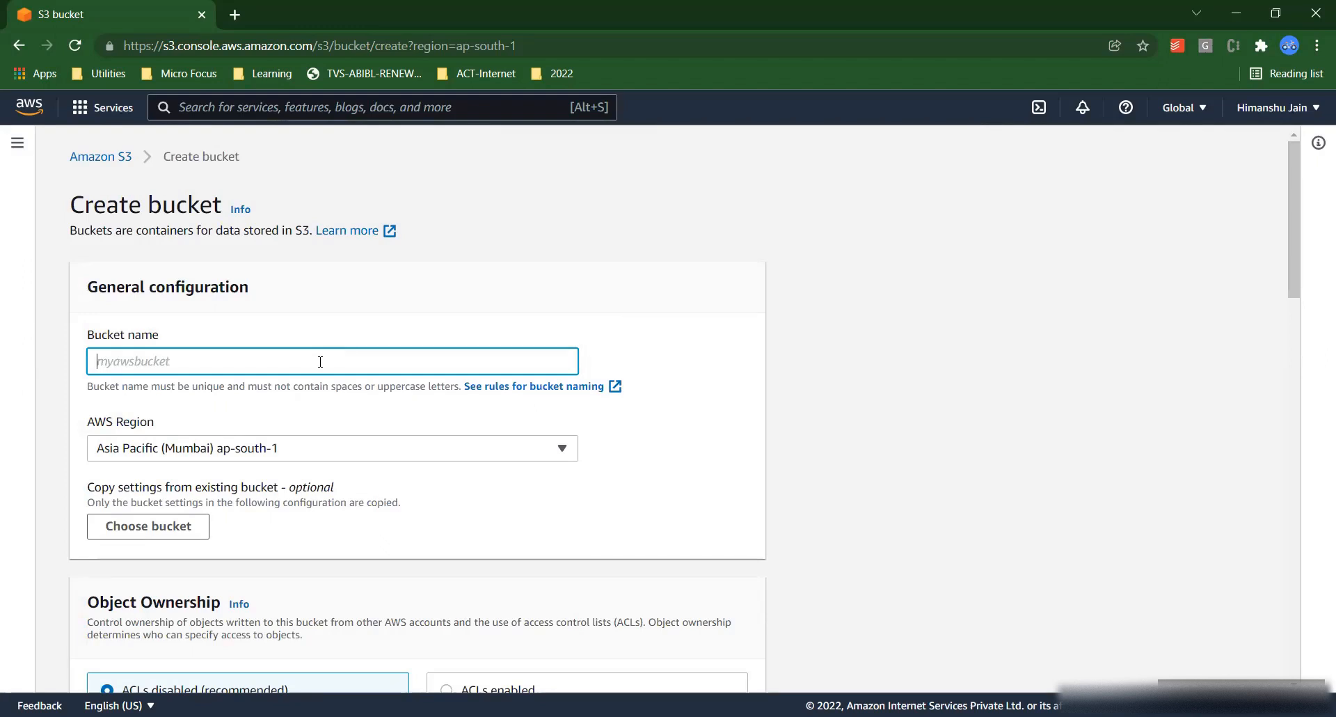
type("mysam")
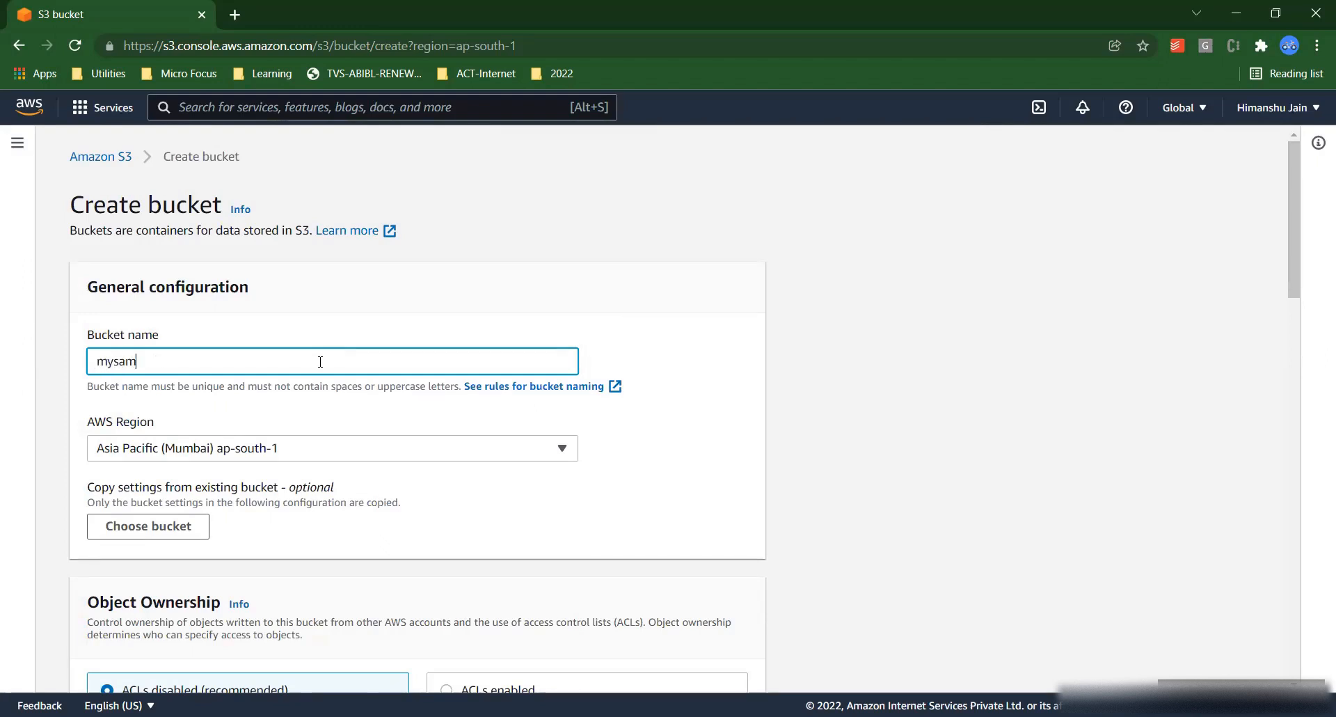
type("pleb")
type("bucket")
left_click(705, 425)
Step: Enable Bucket Versioning for the new bucket, keeping ACLs disabled and all public access blocked
scroll(704, 426, "down", 2)
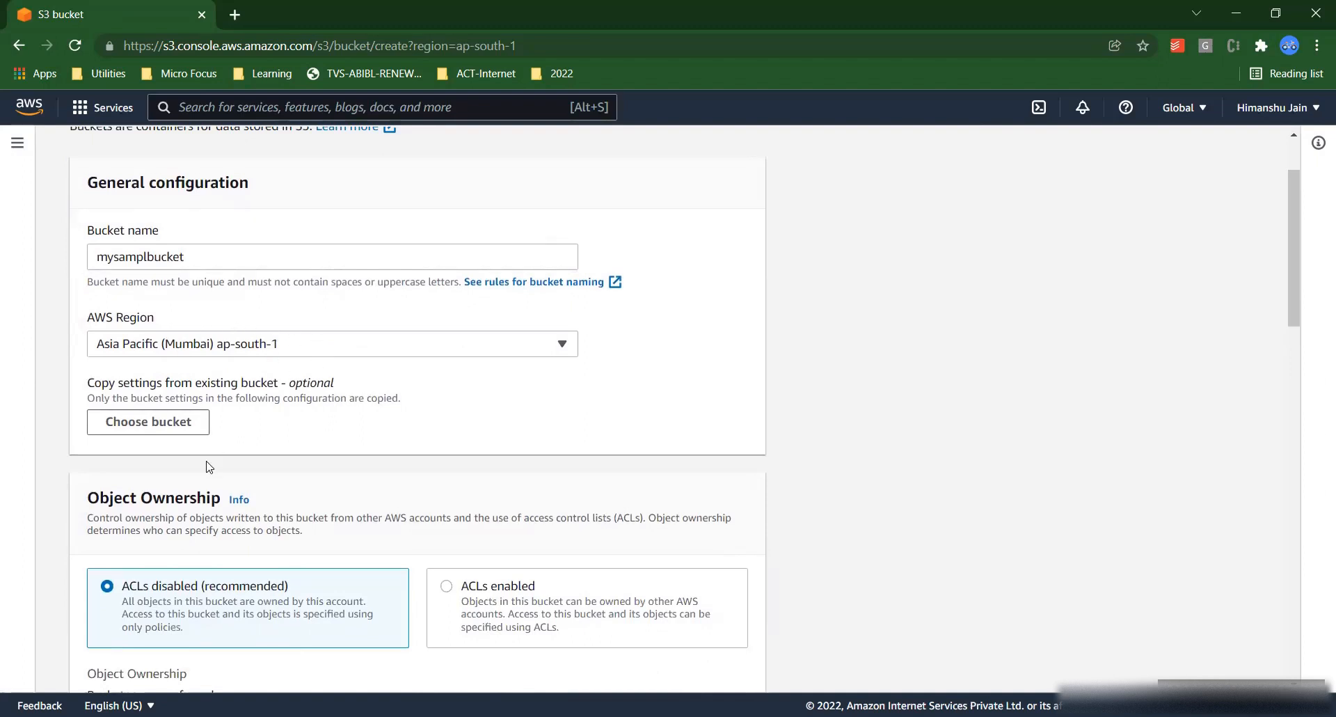
scroll(820, 406, "down", 5)
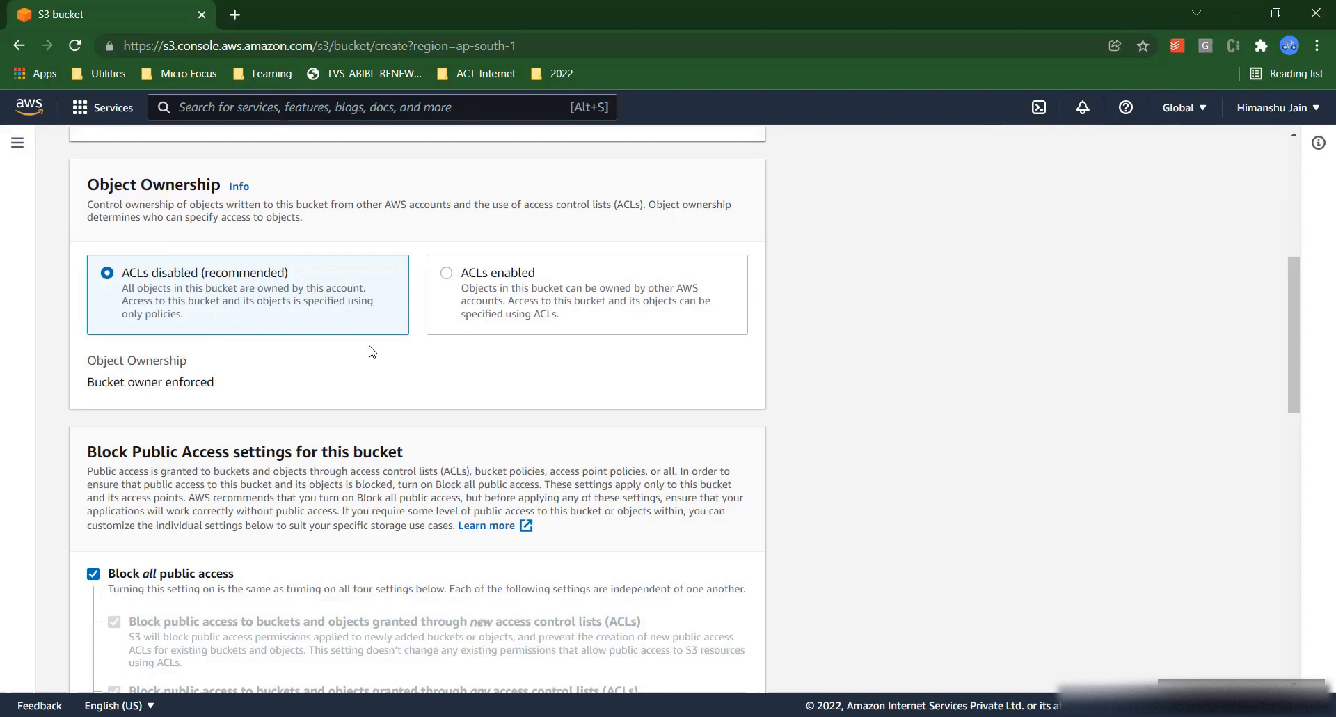
scroll(973, 415, "down", 1)
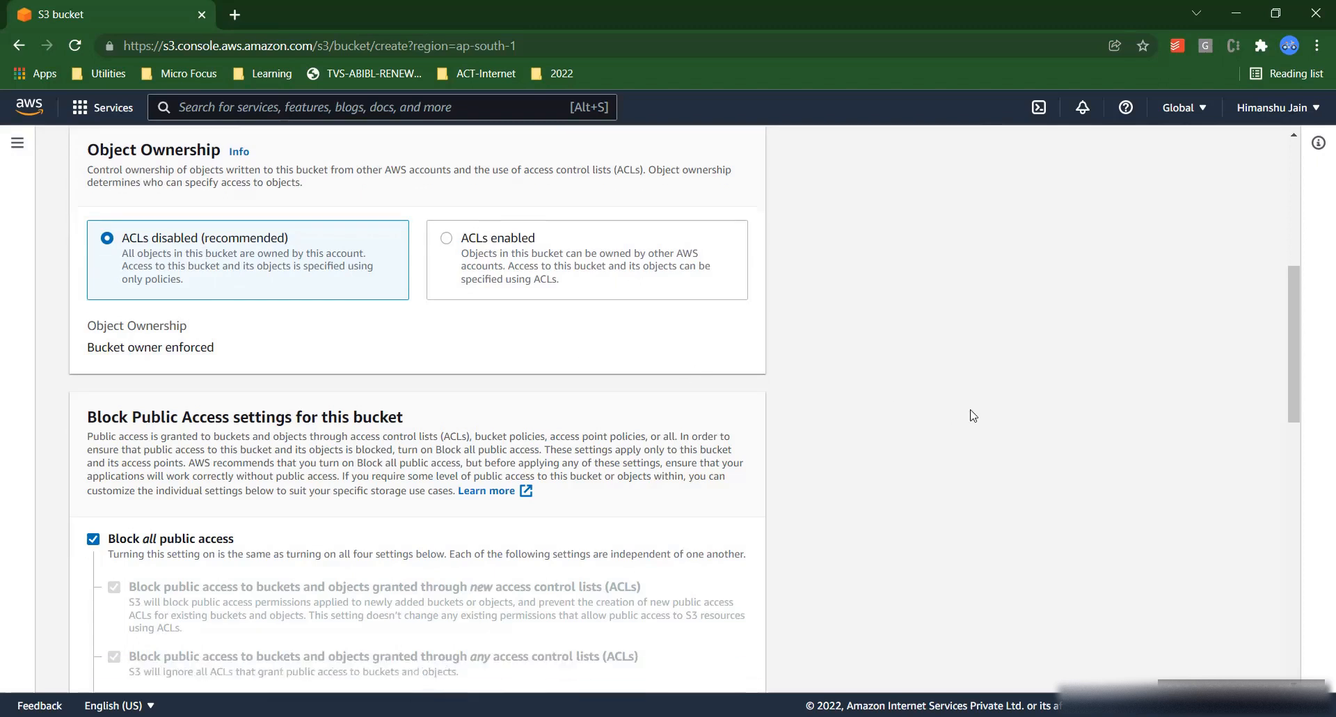
scroll(973, 415, "down", 2)
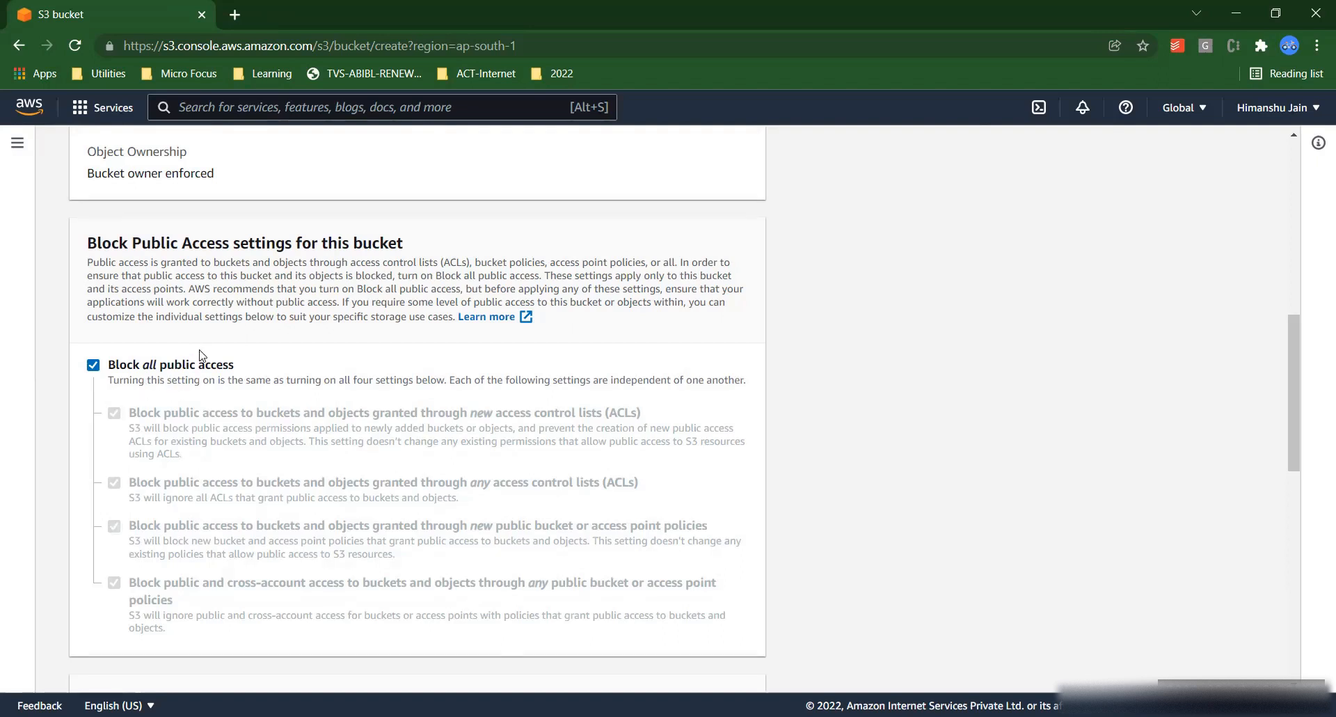
scroll(970, 369, "down", 6)
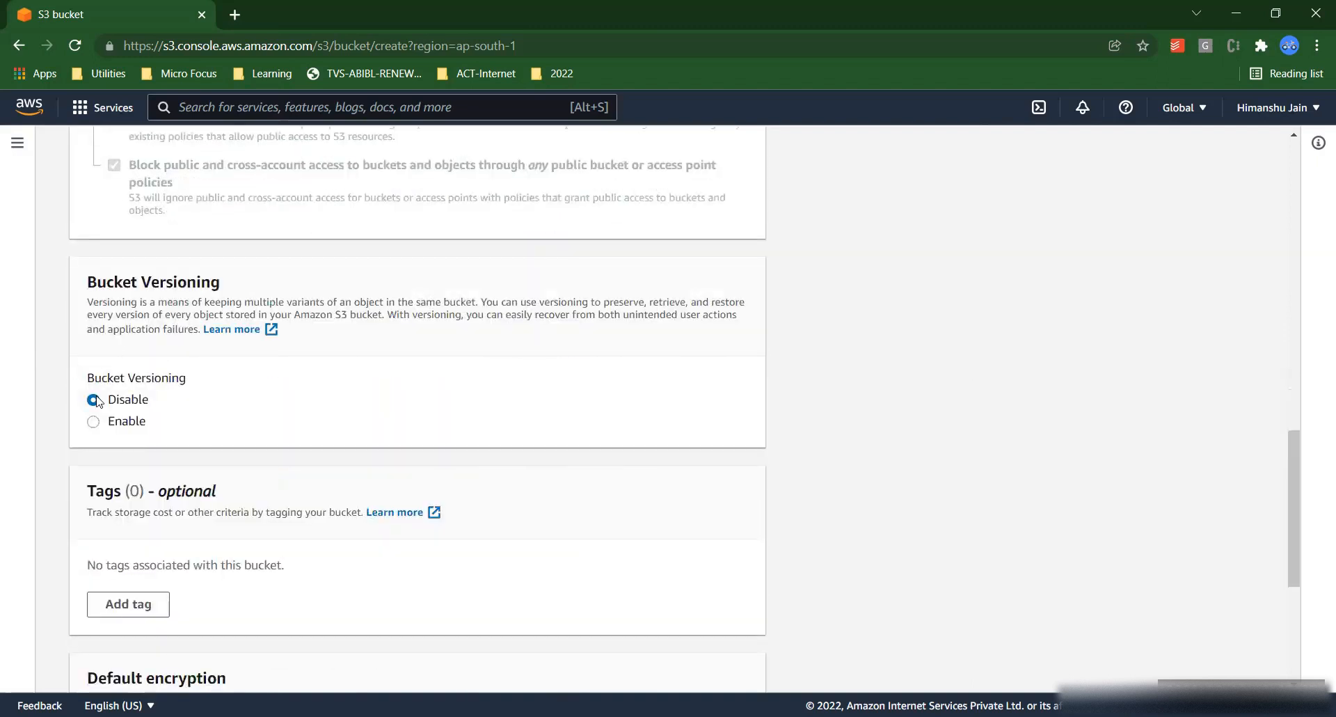
left_click(93, 426)
Step: Create the bucket without tags and with server-side encryption left disabled
left_click_drag(1294, 432, 1300, 471)
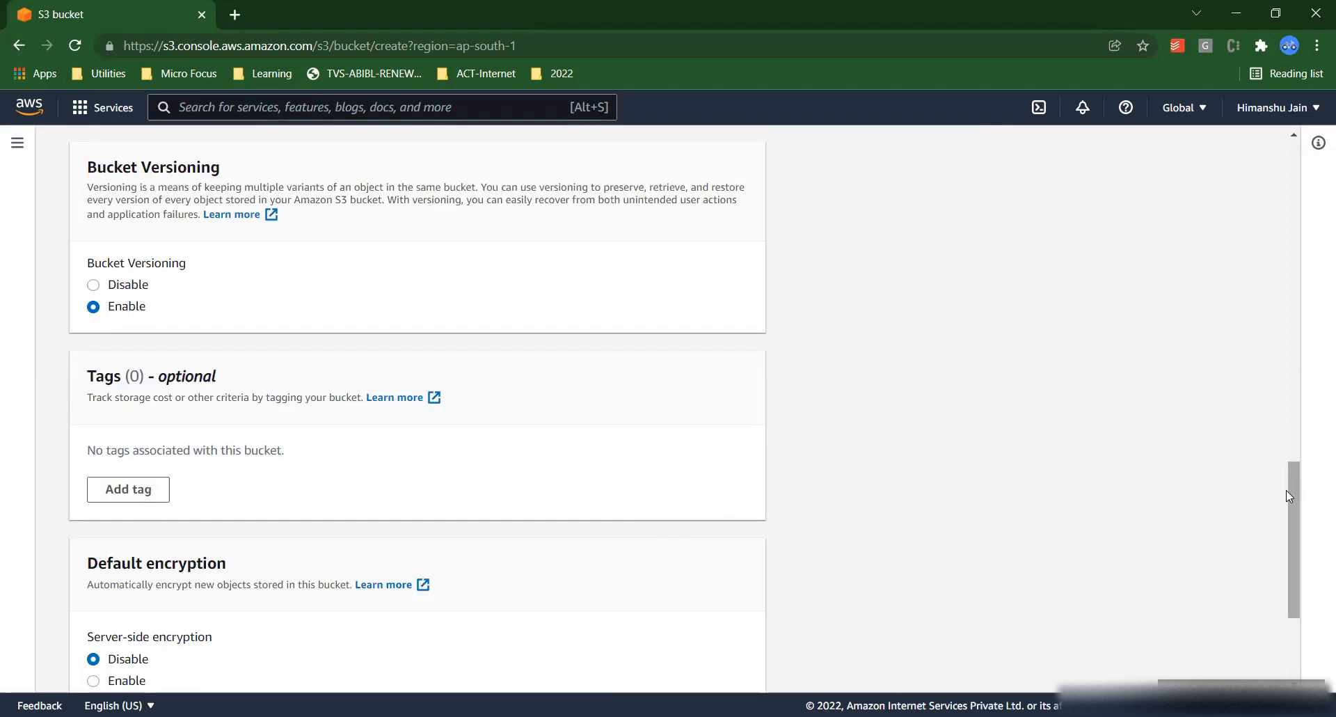
left_click_drag(1294, 508, 1301, 571)
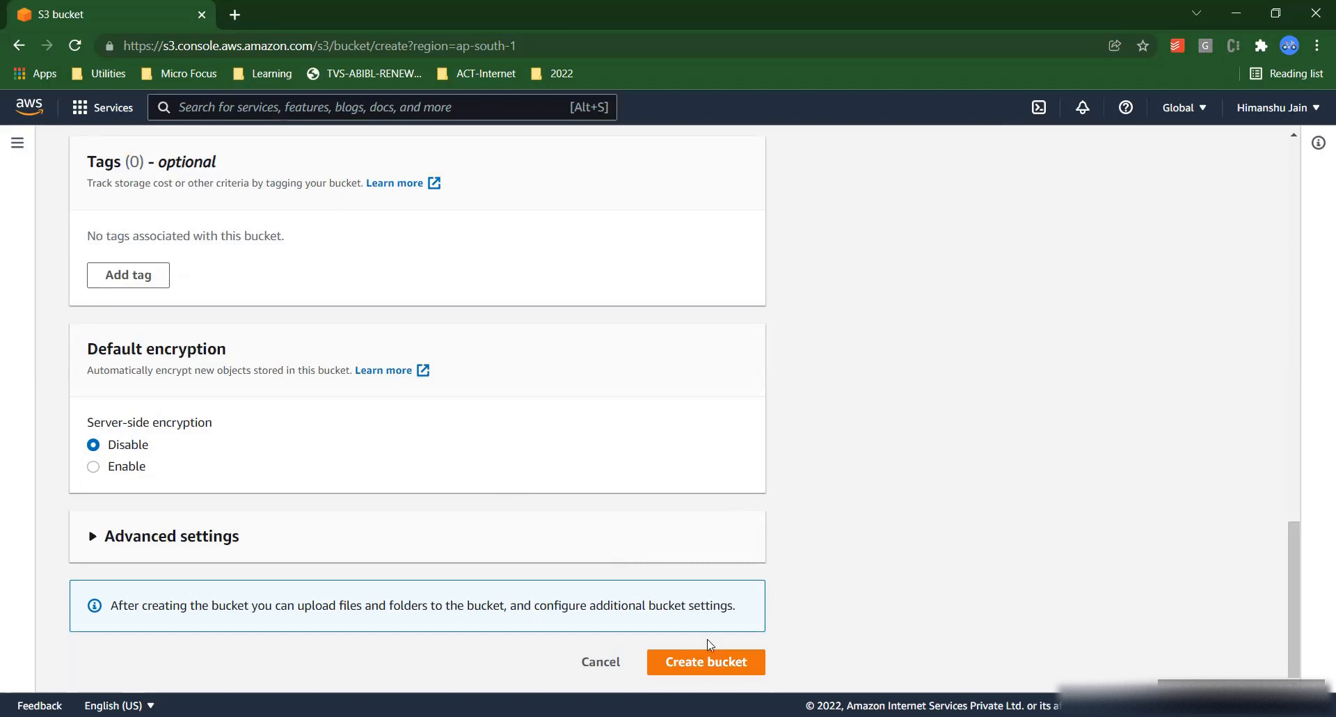
left_click(720, 672)
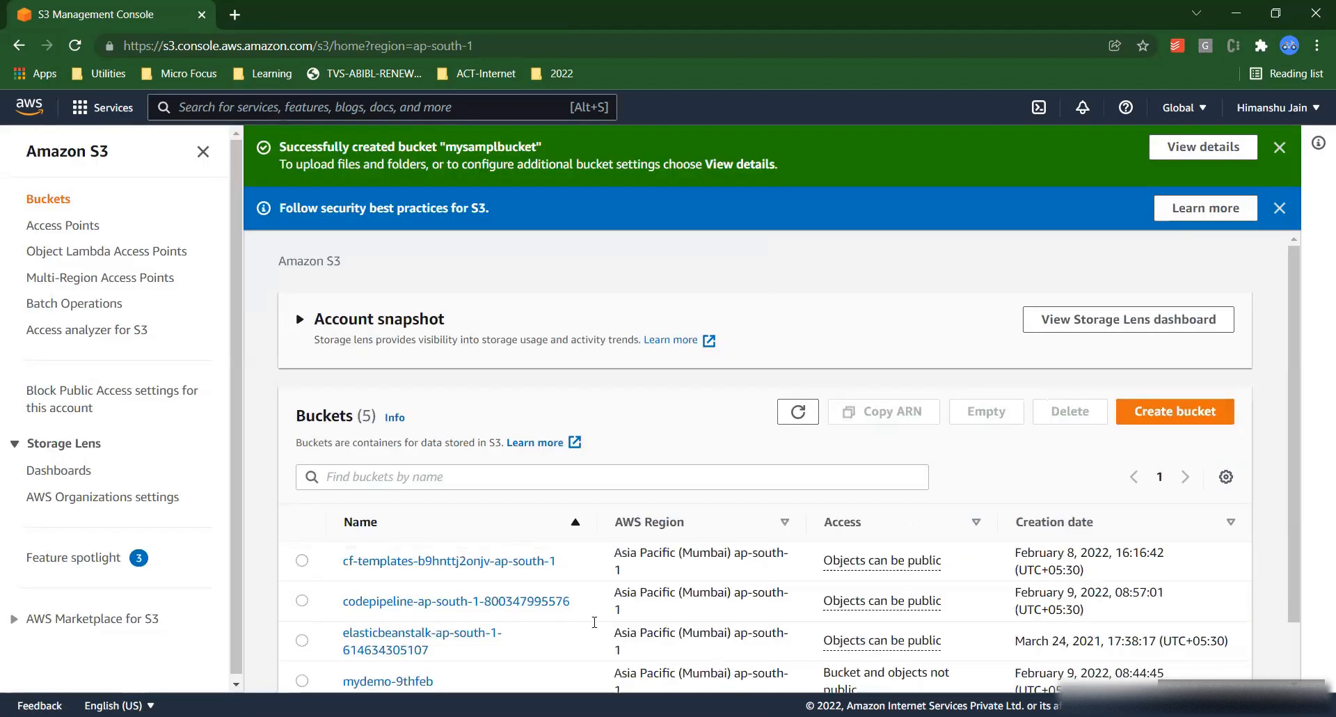
Step: Open mysamplbucket and add the file recording.conf from the Zoom meeting folder to its upload list
scroll(1296, 369, "down", 2)
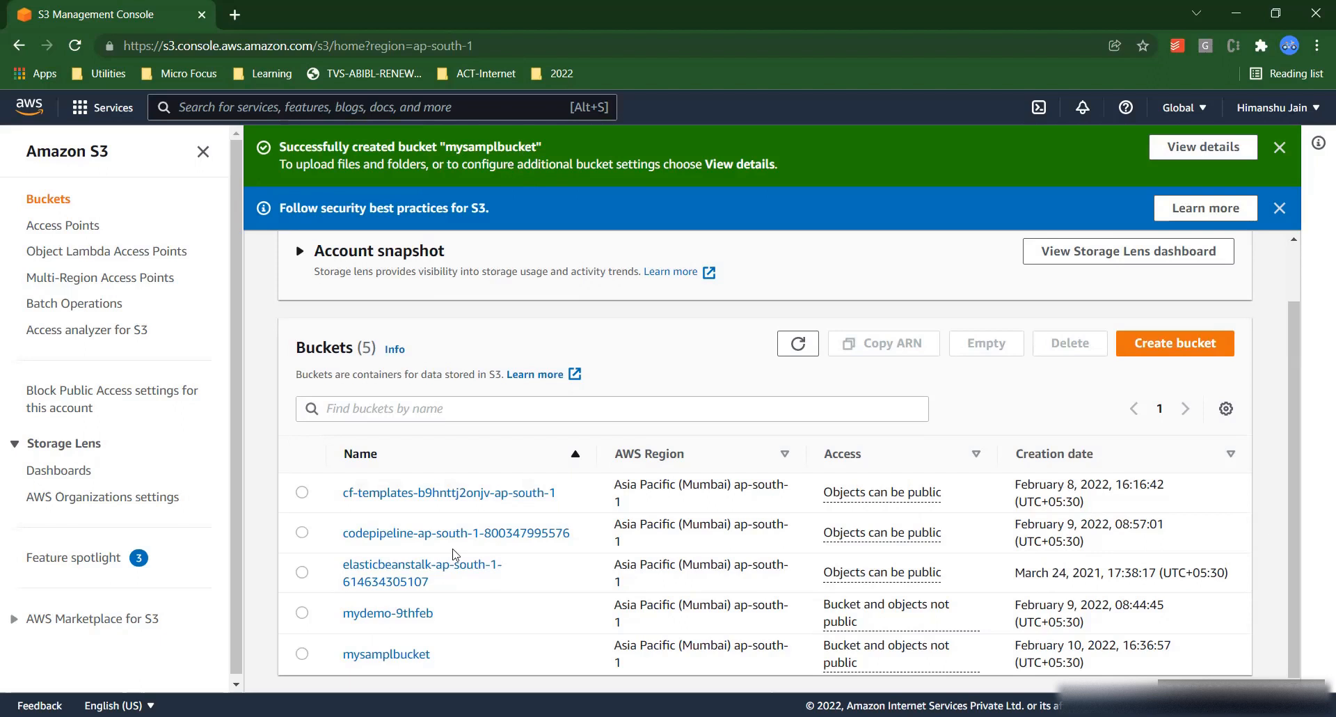
left_click(390, 654)
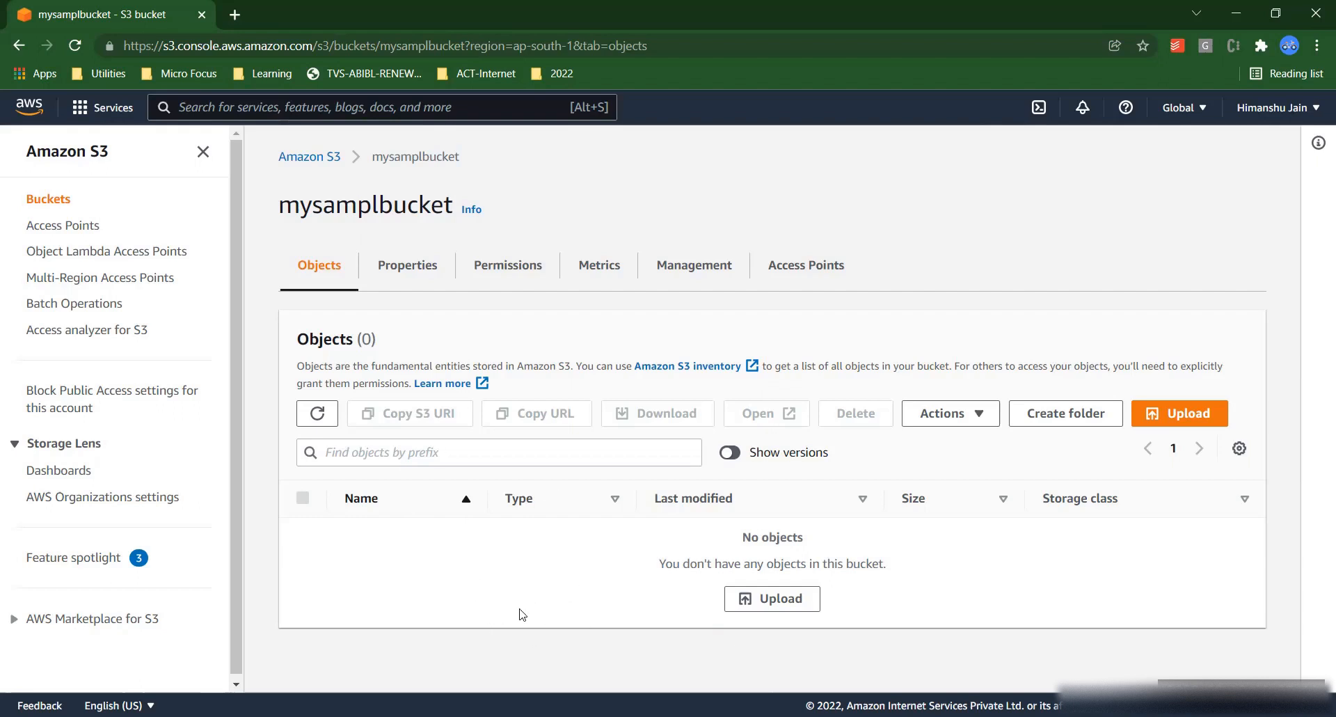
left_click(784, 602)
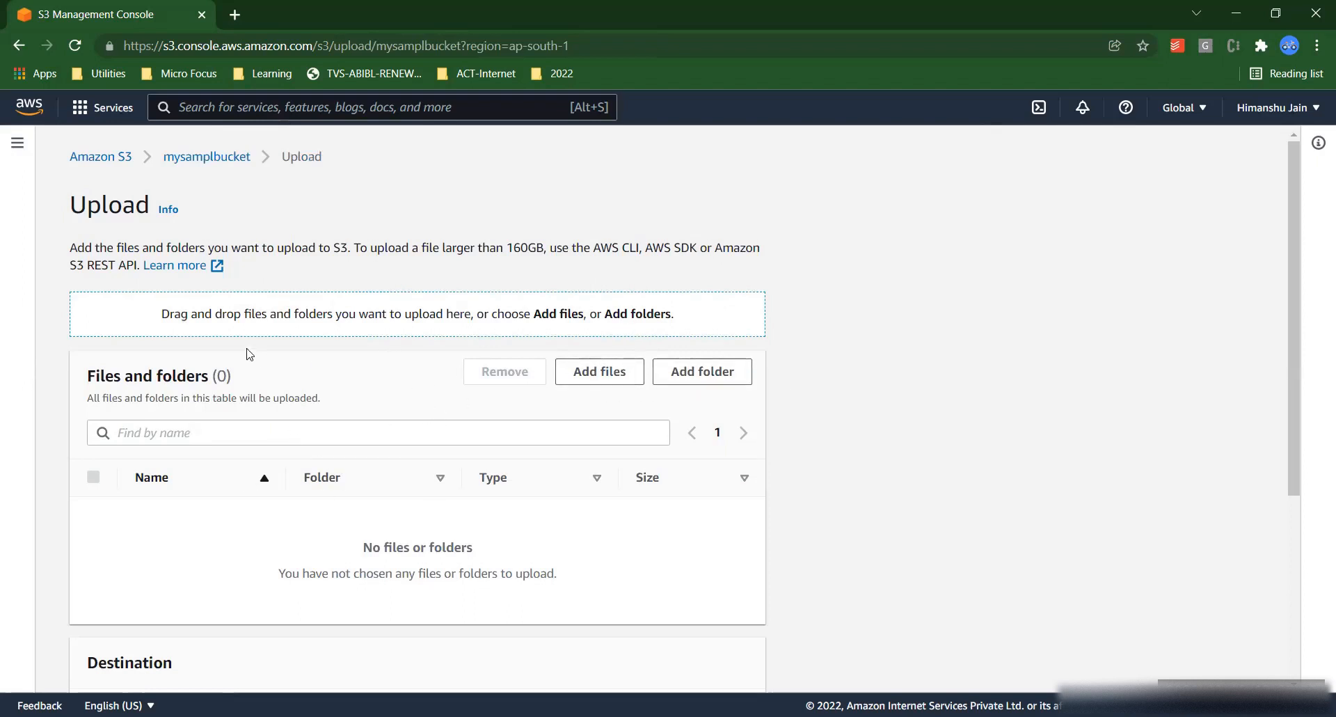
left_click(612, 371)
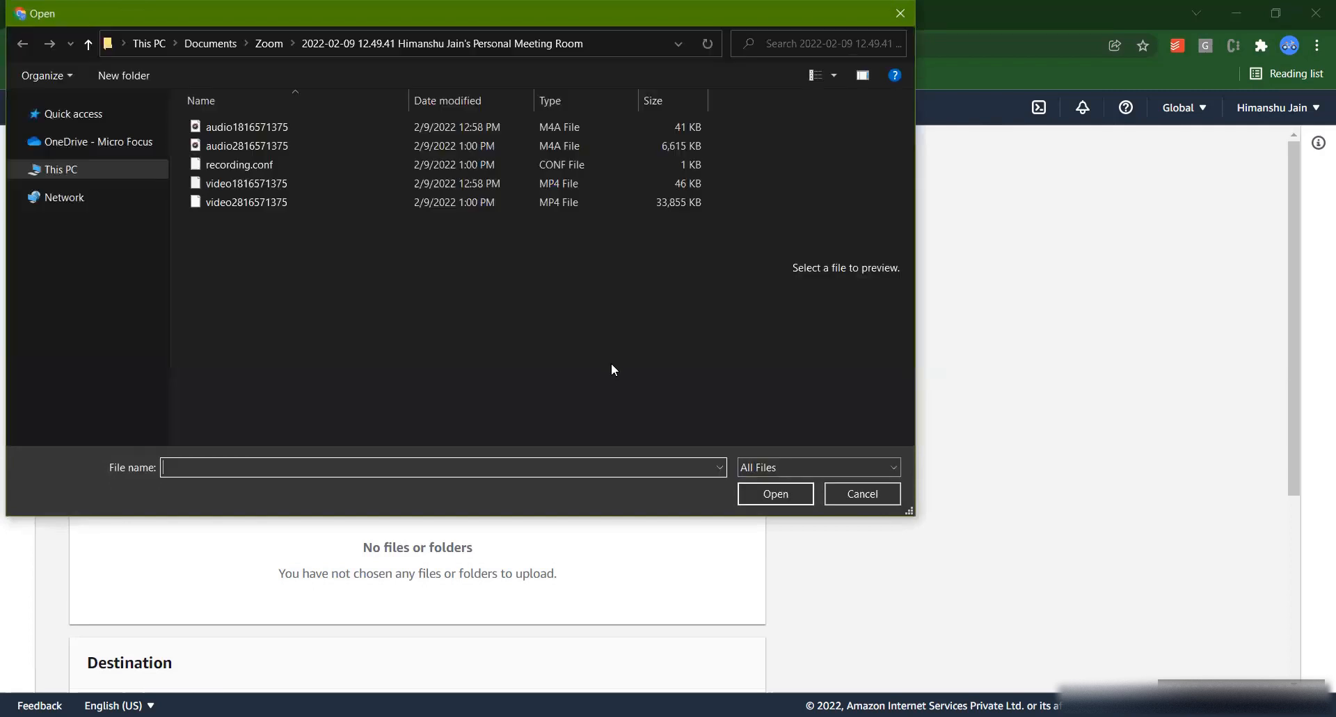
left_click(274, 167)
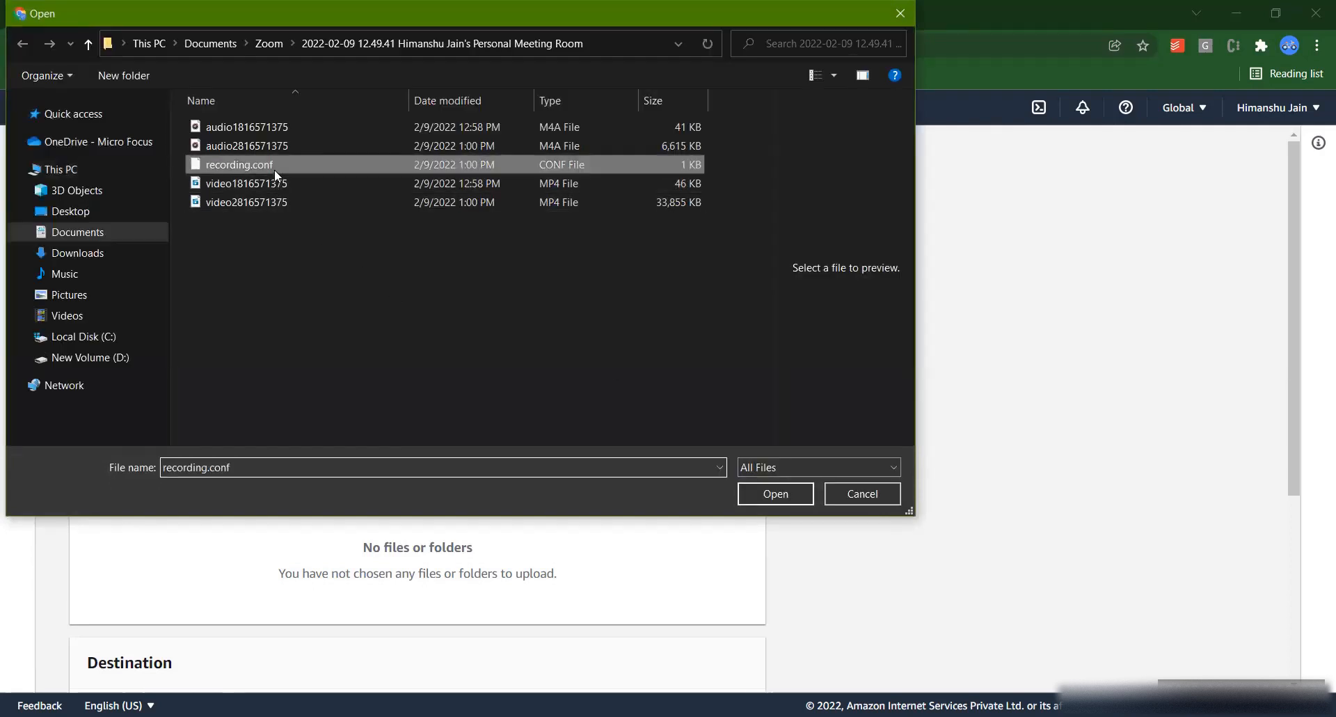
left_click(763, 489)
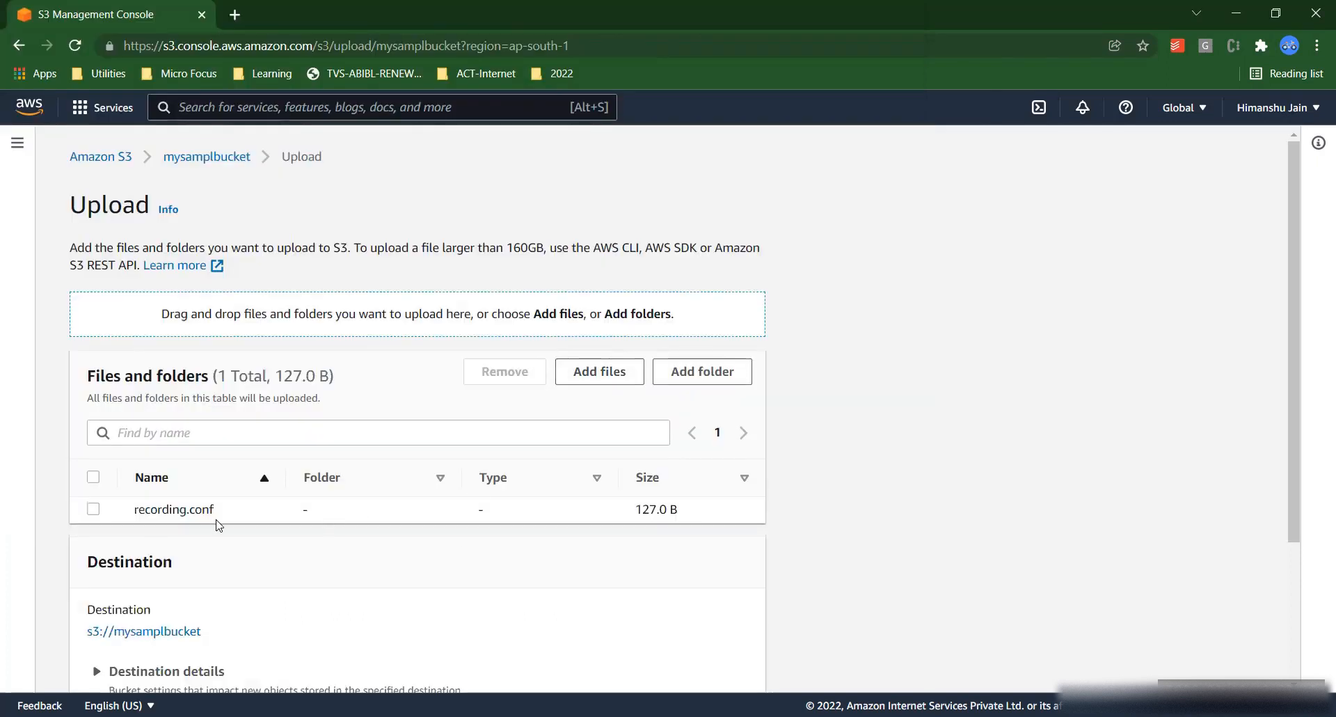
Step: Upload recording.conf to the bucket and close the upload status page after checking it
left_click_drag(1306, 269, 1312, 466)
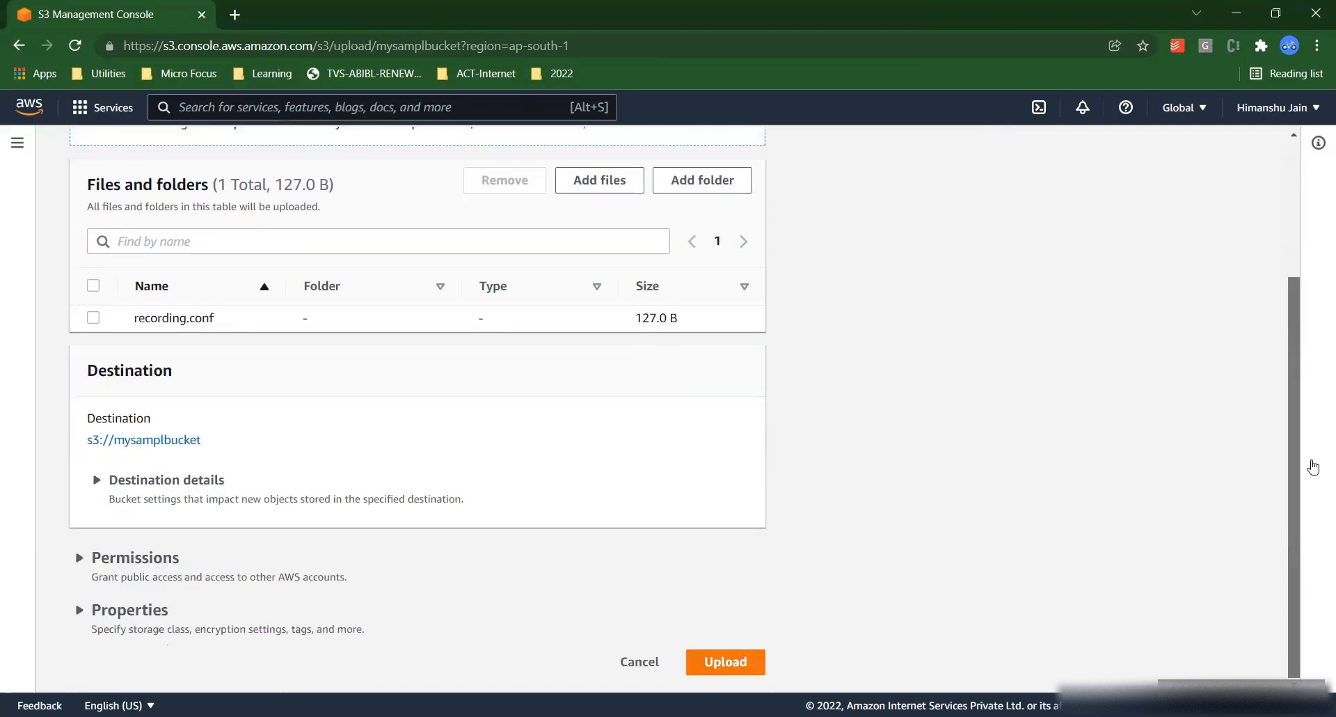
left_click(739, 659)
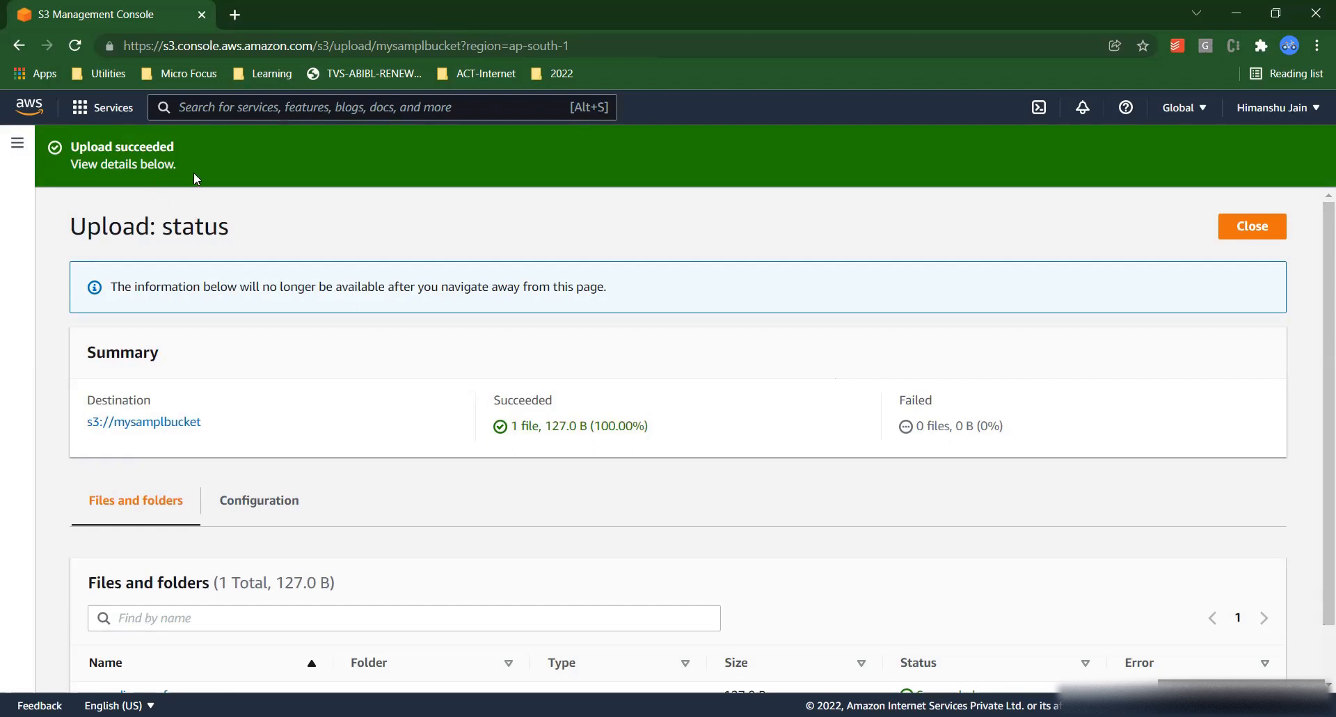
scroll(1317, 401, "down", 1)
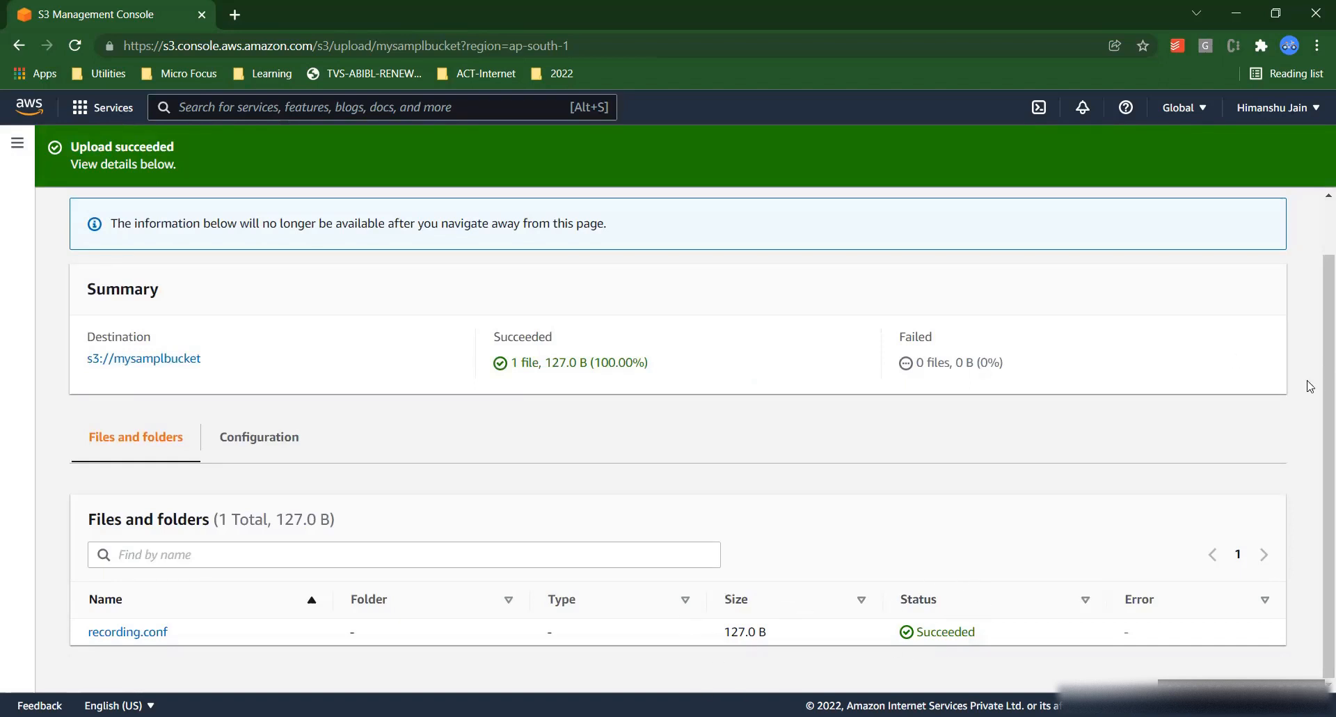
scroll(1317, 306, "up", 1)
left_click(1237, 232)
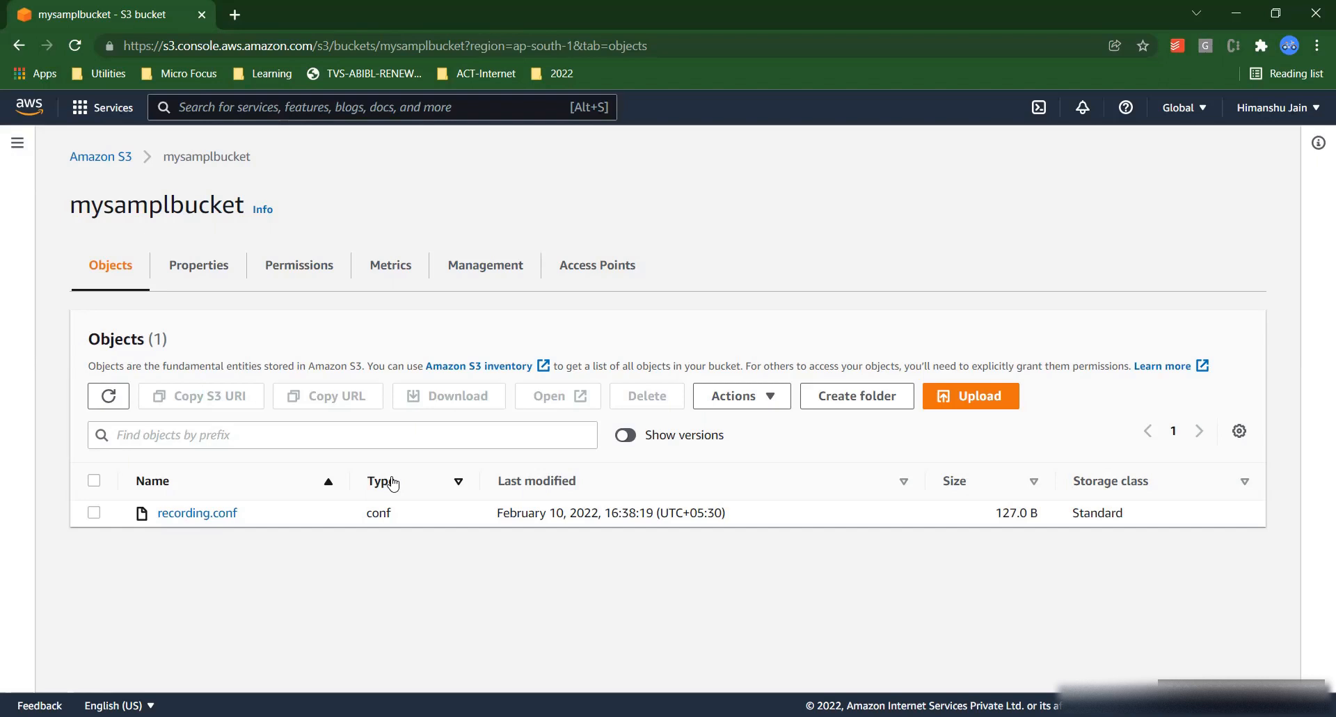
Step: Select the recording.conf object and view the actions available for it
left_click(94, 514)
left_click(779, 405)
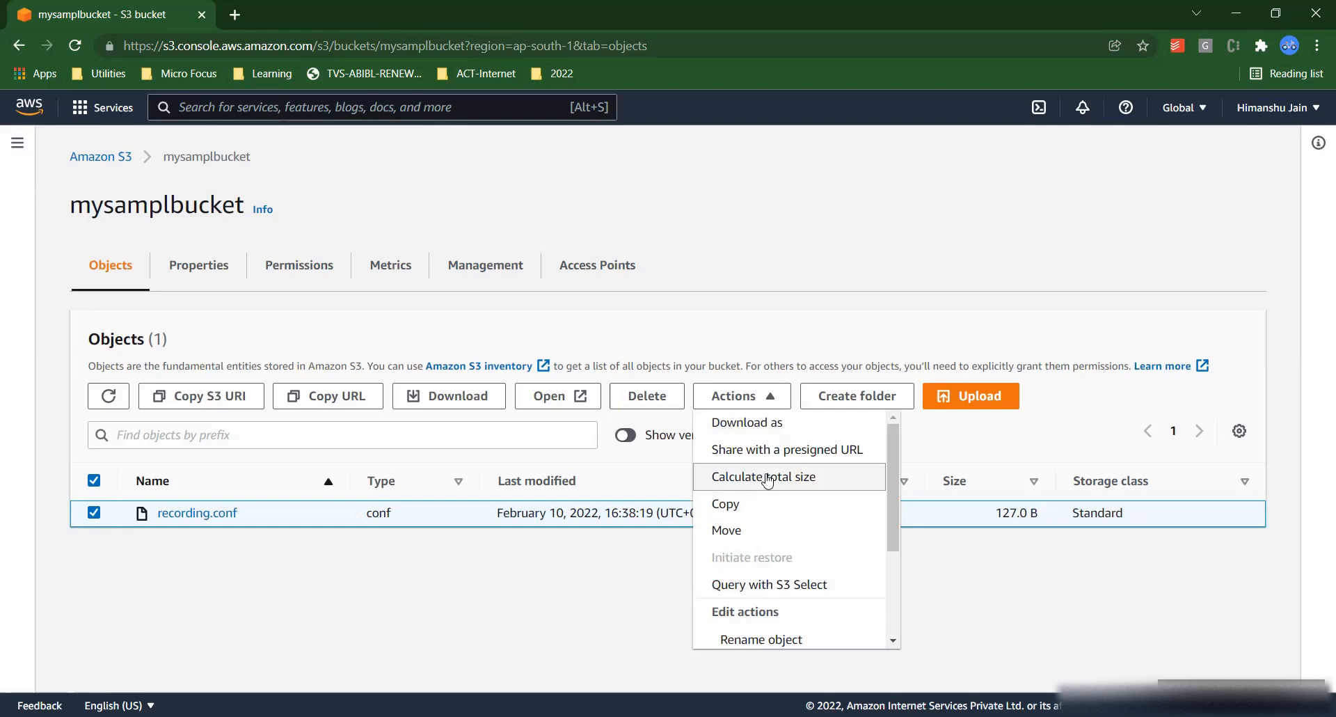
left_click(573, 596)
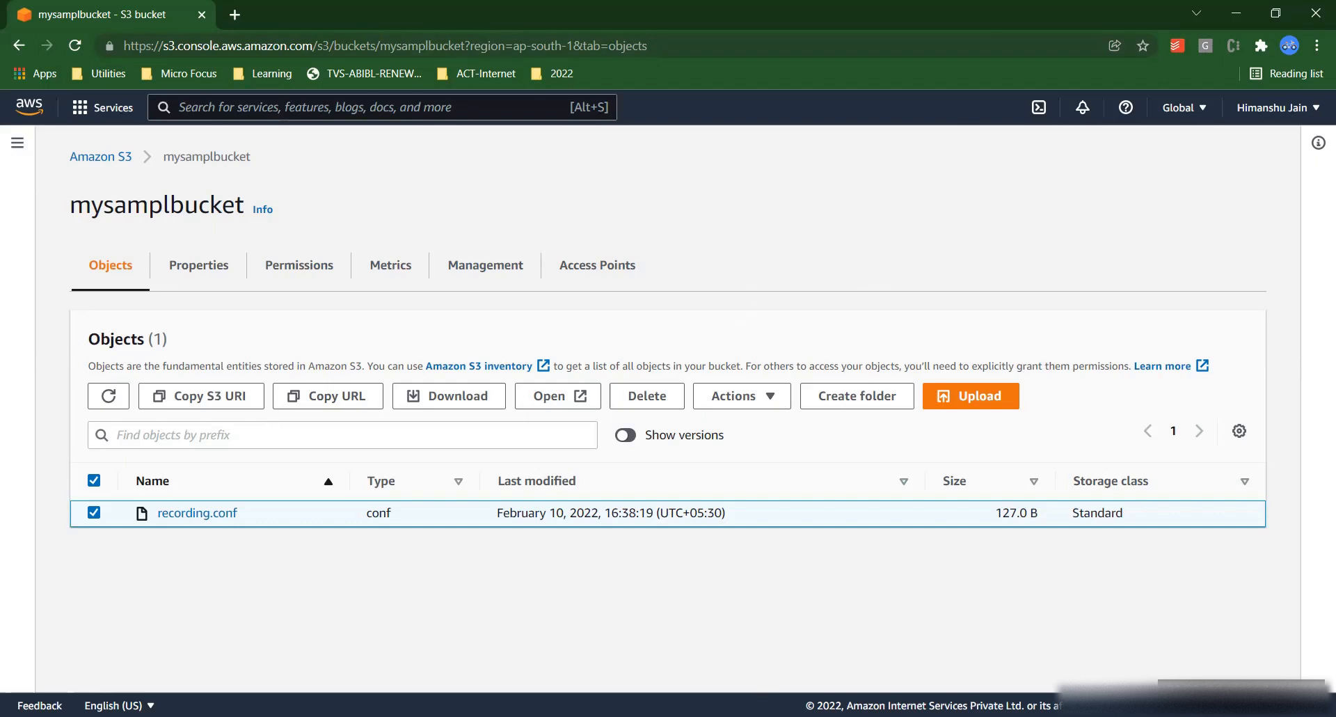
key("alt+Tab")
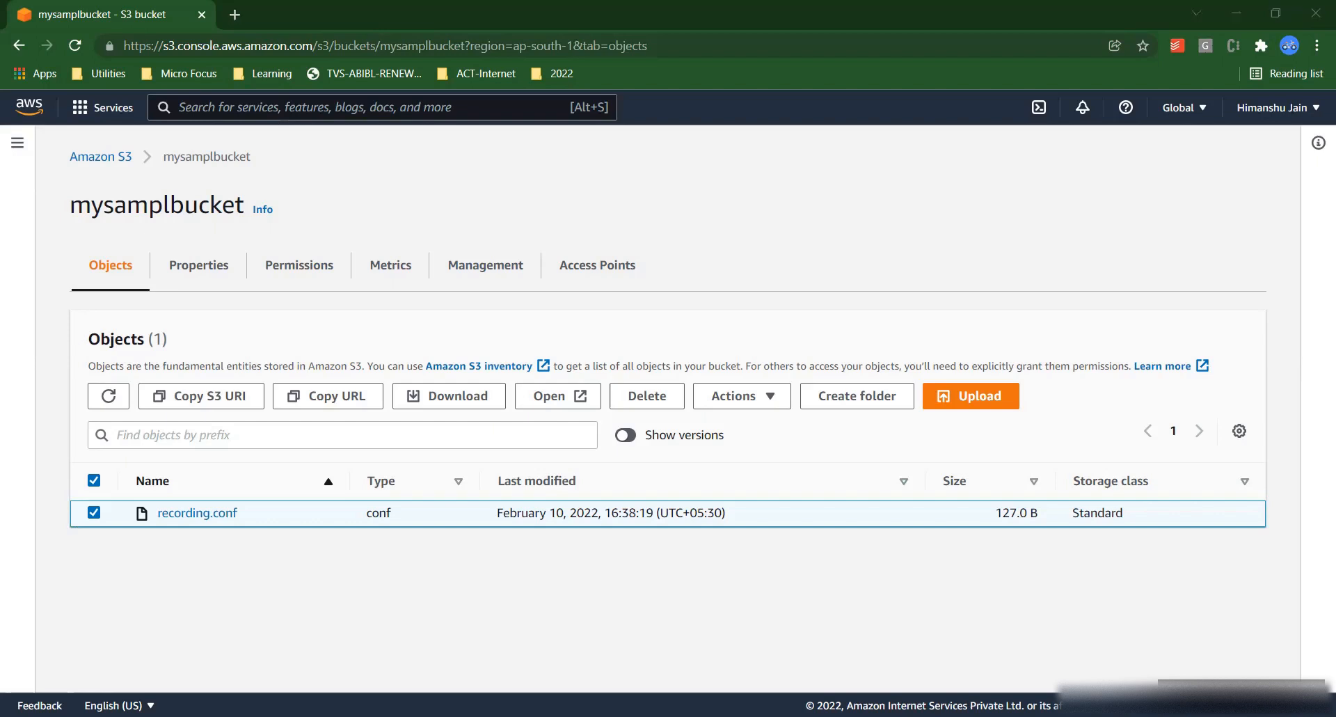